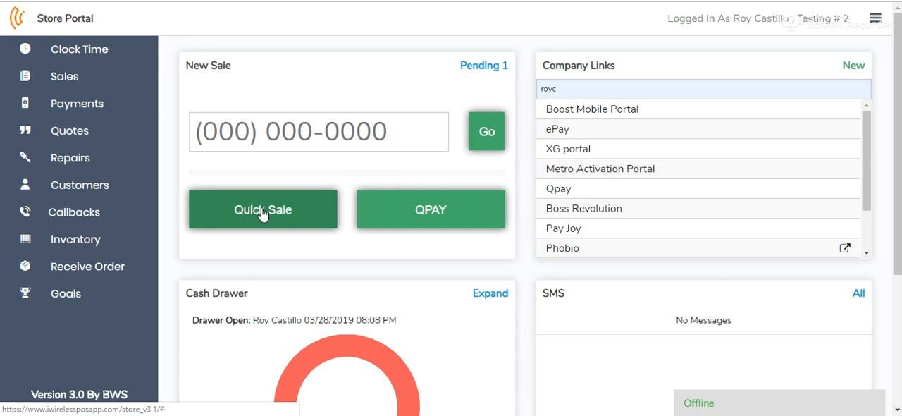
Start a quick sale and open an activation form of type New
left_click(262, 213)
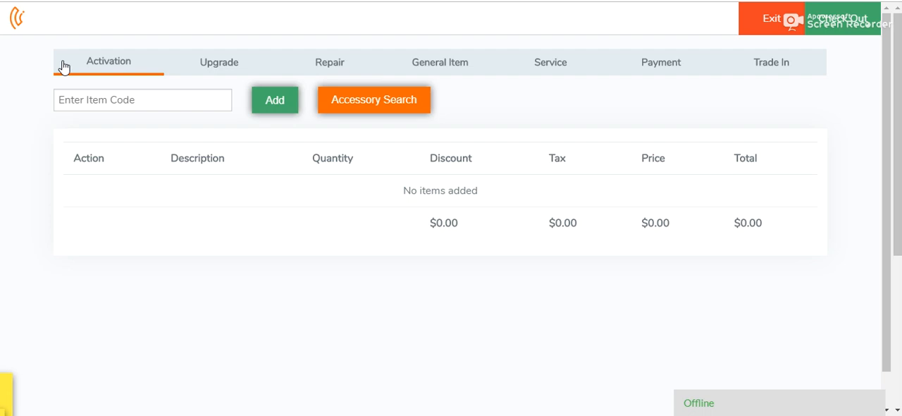
left_click(120, 62)
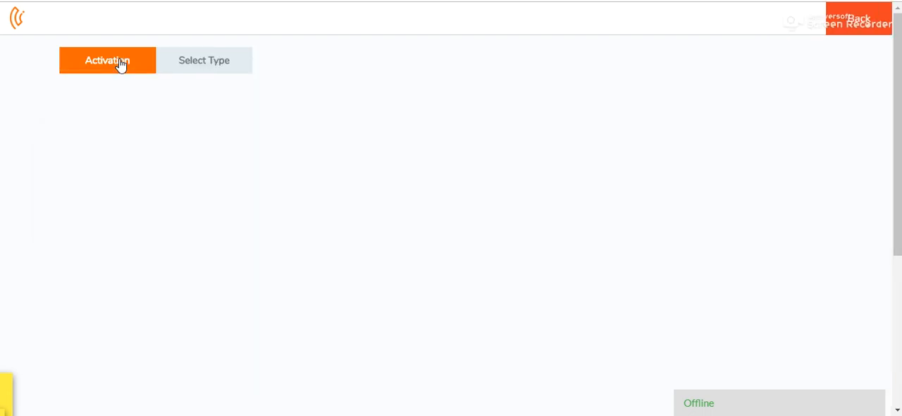
left_click(193, 62)
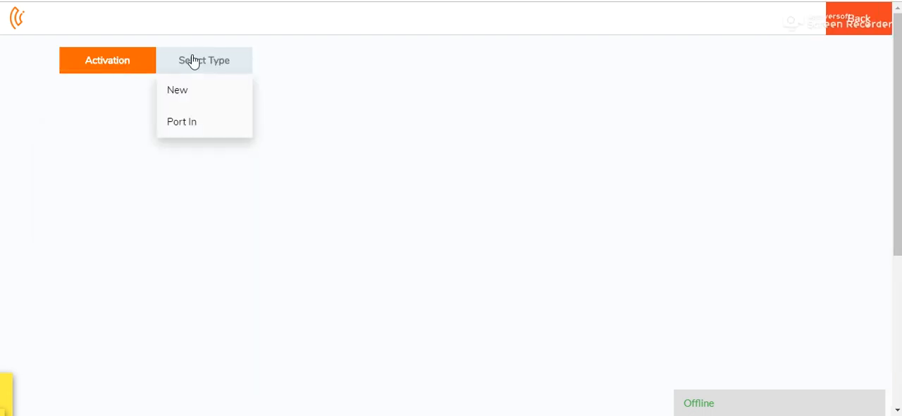
left_click(198, 96)
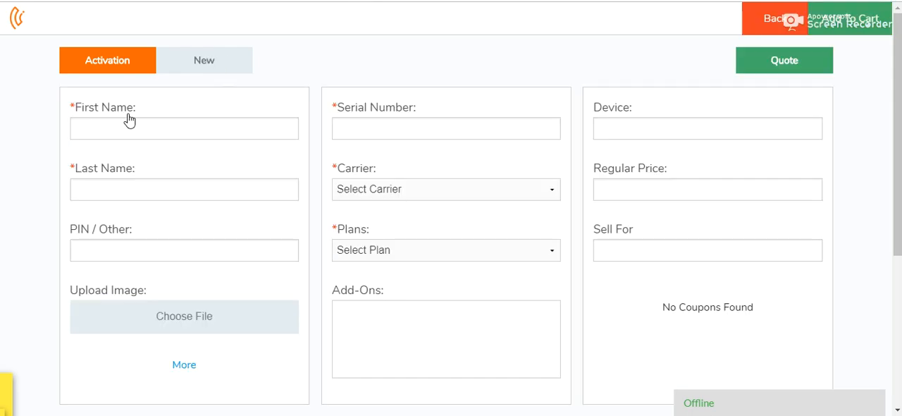
Enter the customer's first name and last name in the activation form
left_click_drag(137, 109, 68, 111)
left_click_drag(137, 173, 55, 173)
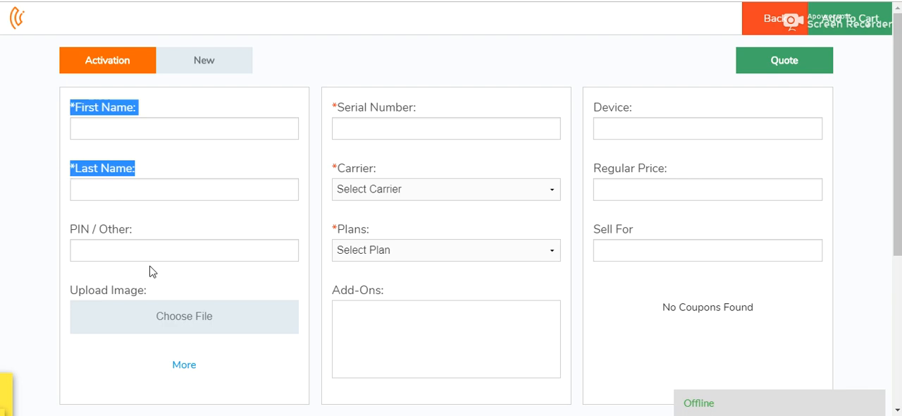
left_click(157, 163)
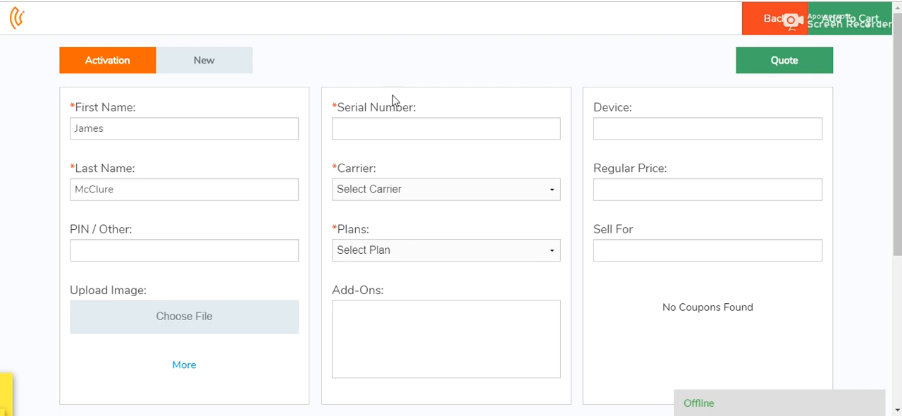
left_click(403, 128)
type("85858585858")
left_click(409, 190)
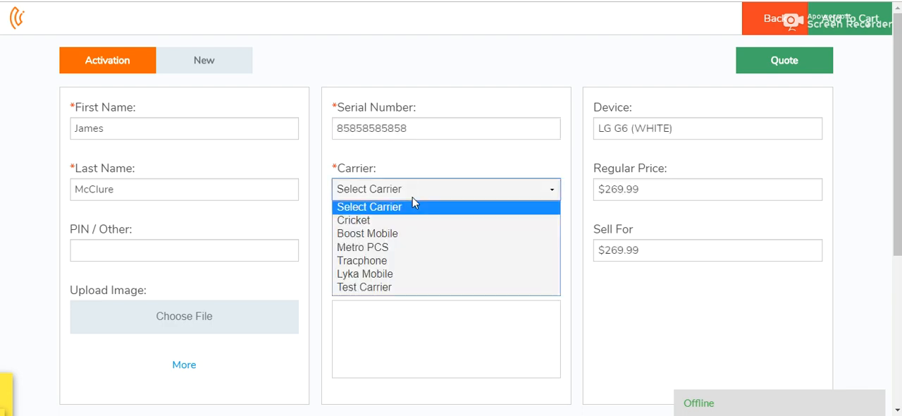
left_click(410, 236)
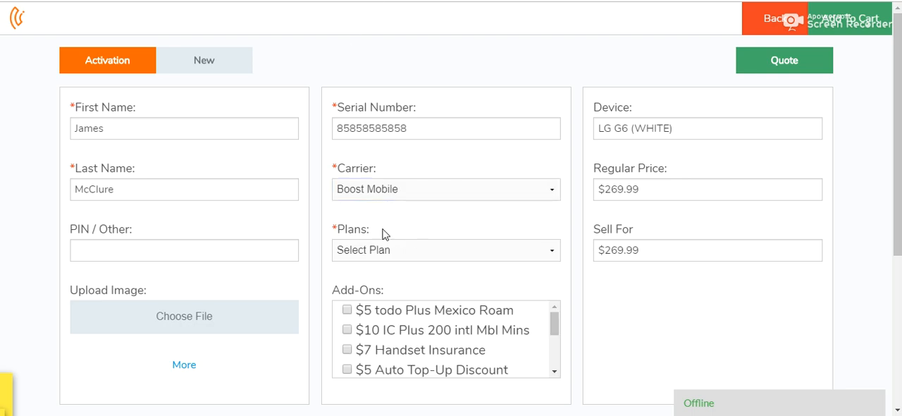
Choose the $60 Unlimited Data plan and include the $5 todo Plus Mexico Roam add-on
left_click(385, 258)
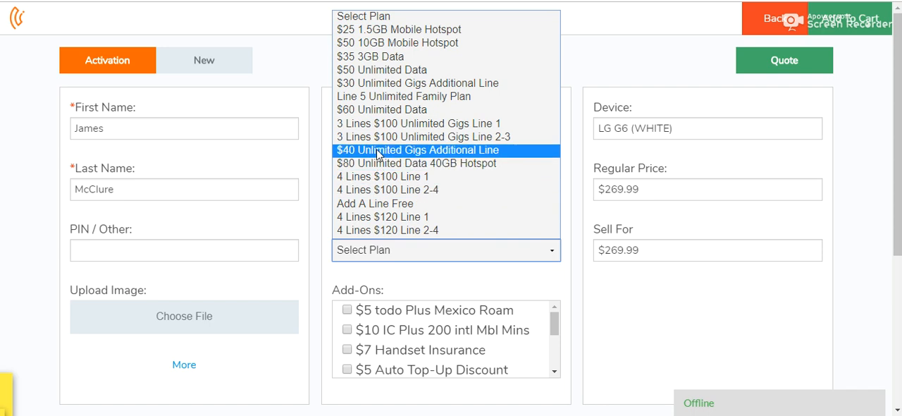
left_click(378, 110)
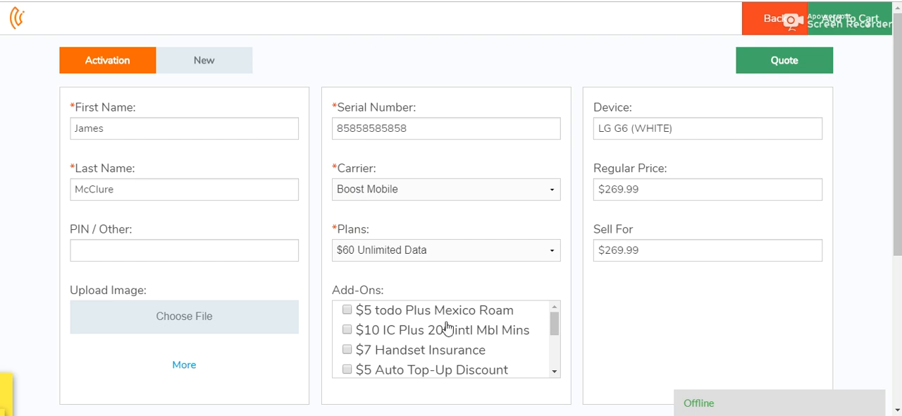
mouse_move(556, 319)
left_mouse_down()
mouse_move(546, 365)
mouse_move(545, 308)
left_mouse_up()
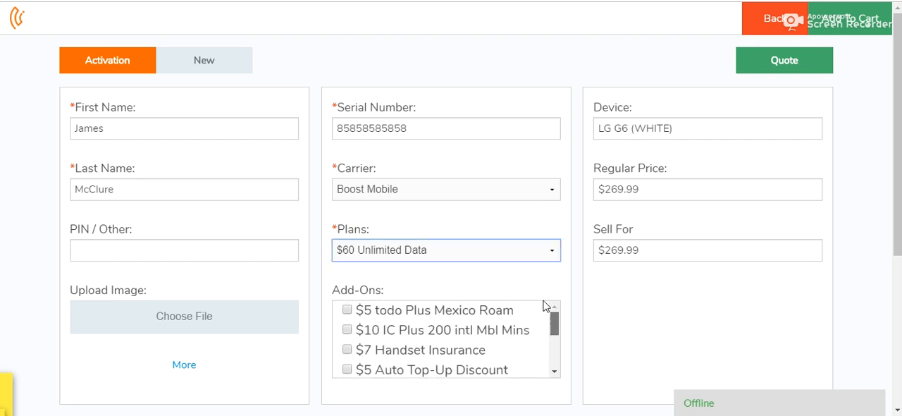
left_click(346, 310)
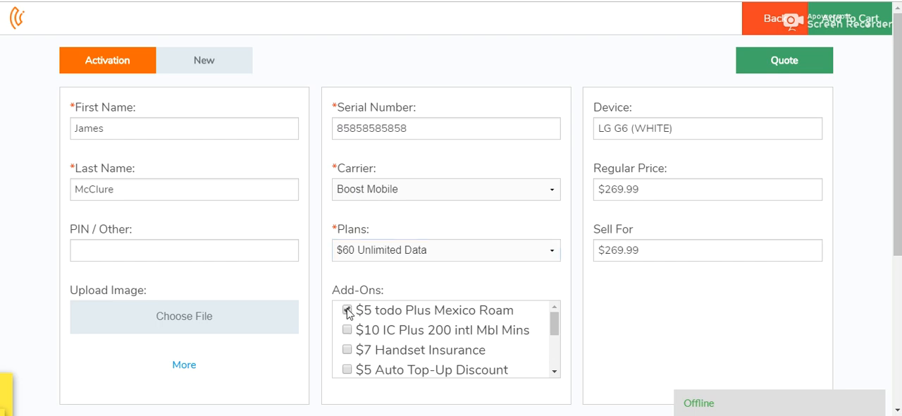
Check the device, regular price and selling price, and add the activation to the cart
triple_click(622, 111)
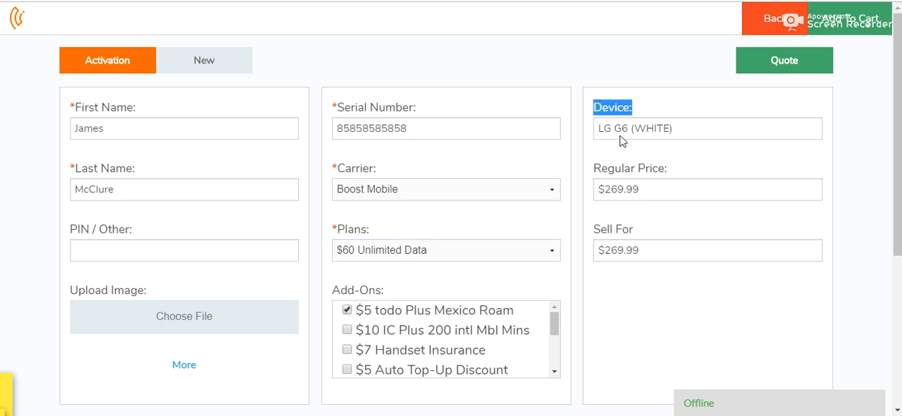
triple_click(613, 169)
triple_click(609, 233)
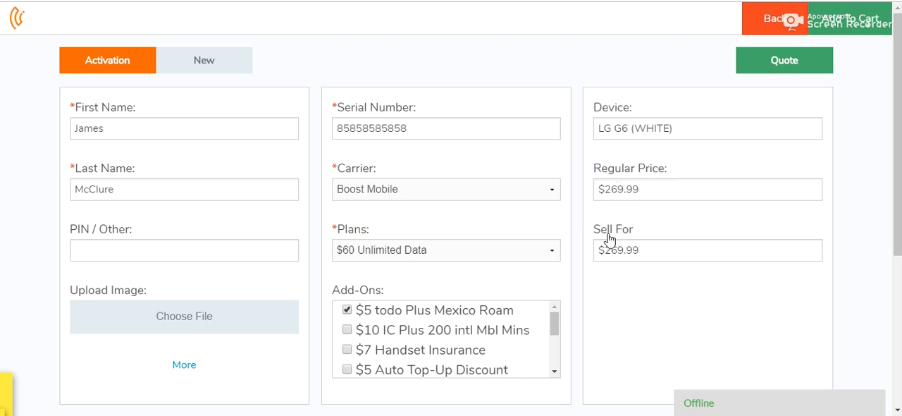
left_click(671, 251)
left_click(859, 28)
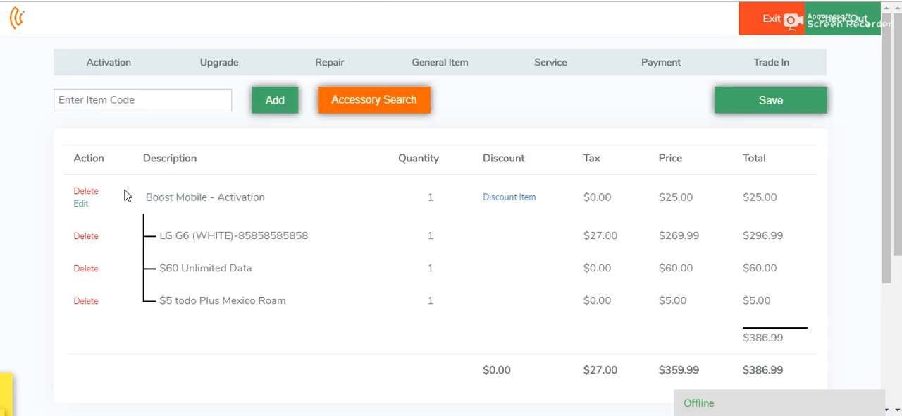
Examine the cart's activation entry, the prices of its device, plan and add-on, the total and the tax
double_click(192, 198)
triple_click(186, 197)
left_click(175, 157)
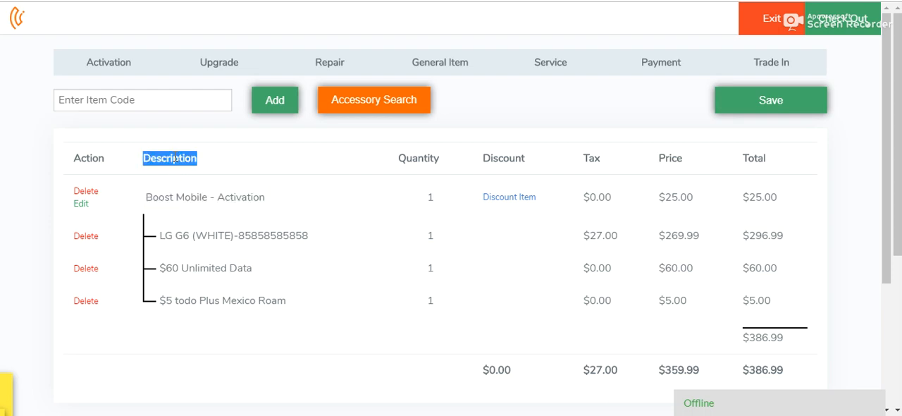
triple_click(190, 198)
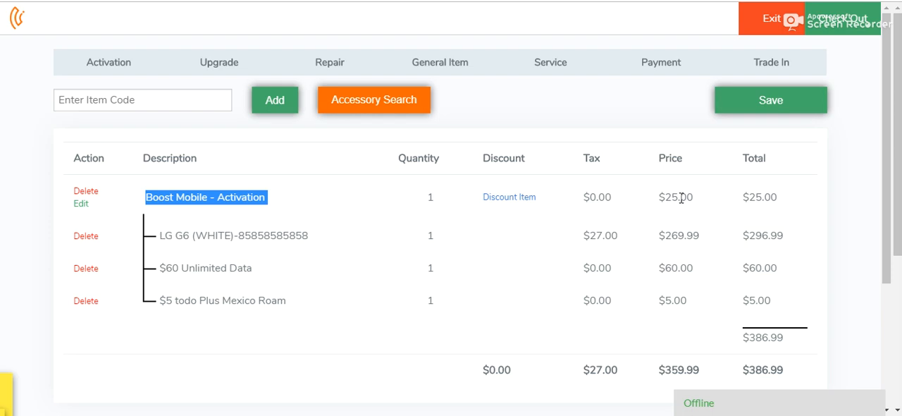
triple_click(673, 236)
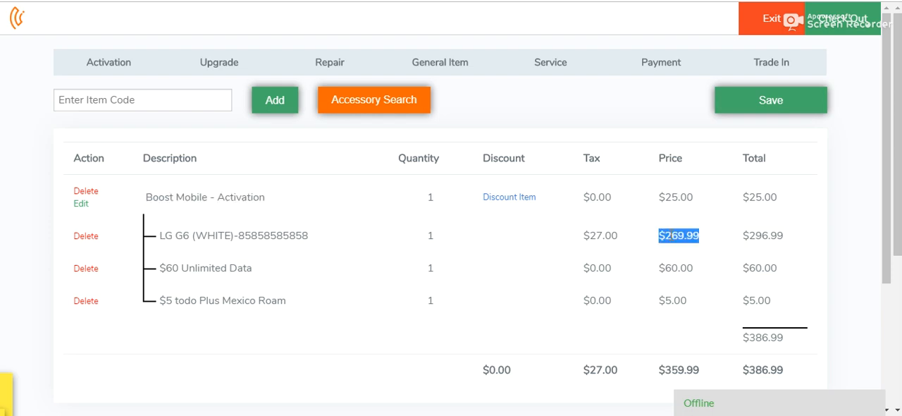
triple_click(671, 265)
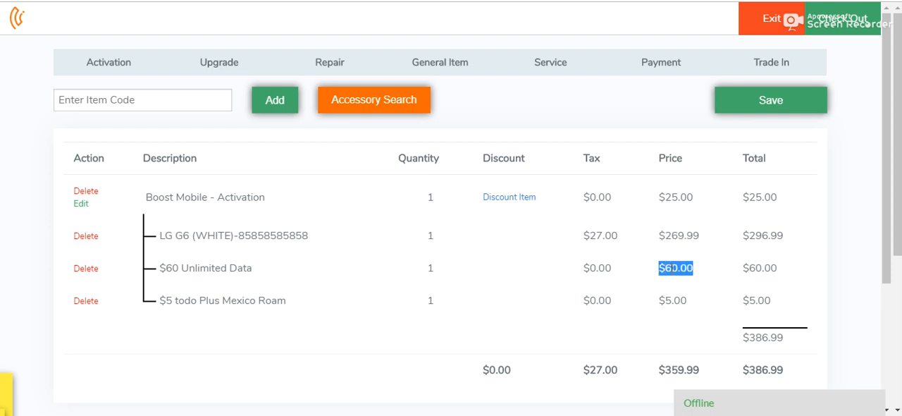
triple_click(677, 301)
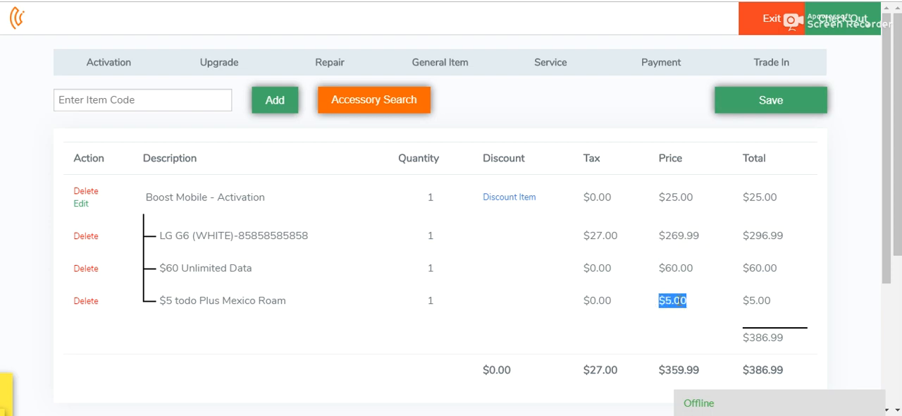
triple_click(758, 337)
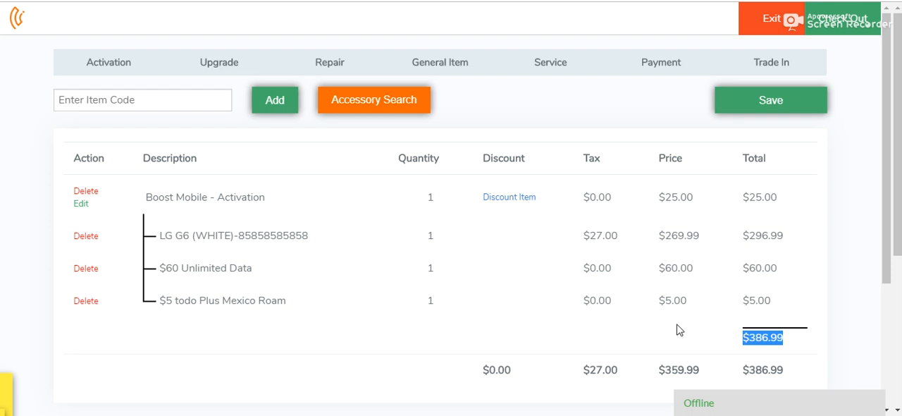
triple_click(599, 371)
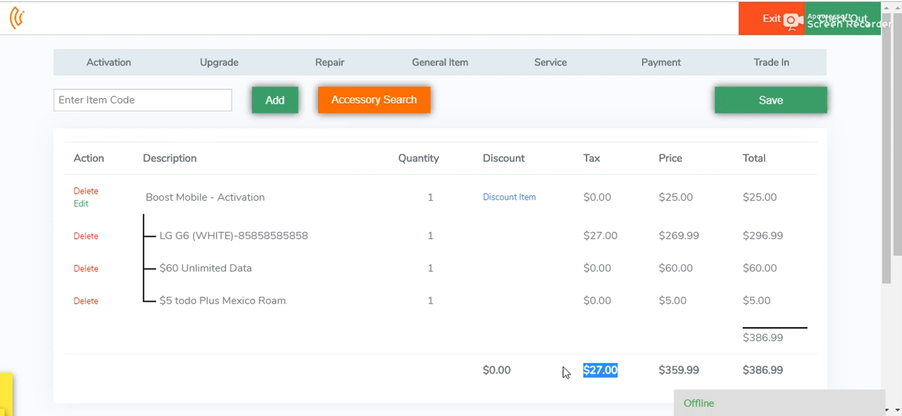
Check out the cart and record a $400 cash payment
left_click(851, 26)
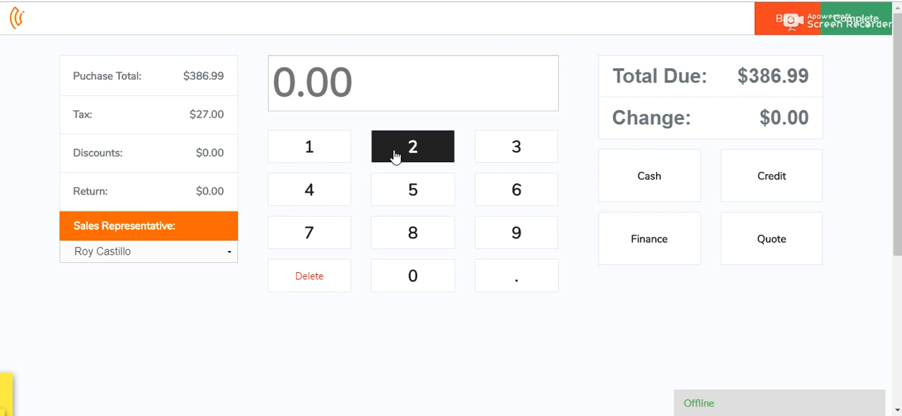
left_click(328, 194)
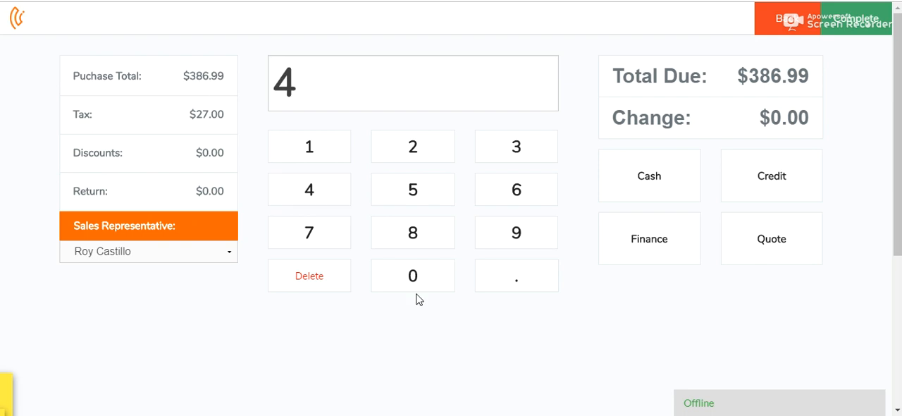
double_click(415, 279)
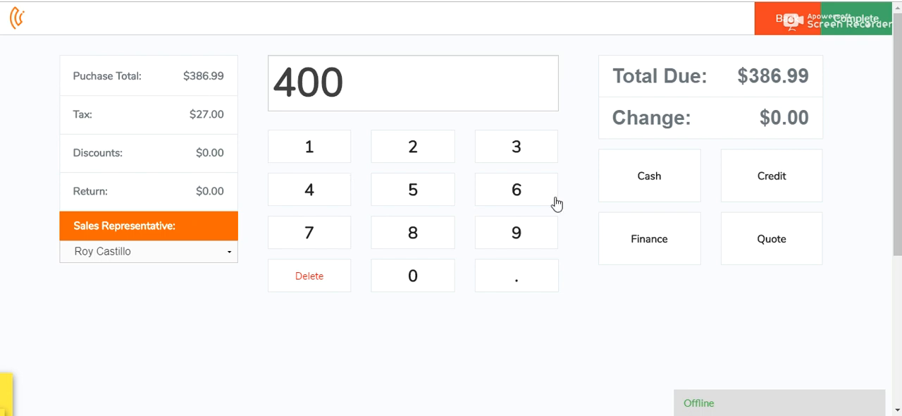
left_click(643, 183)
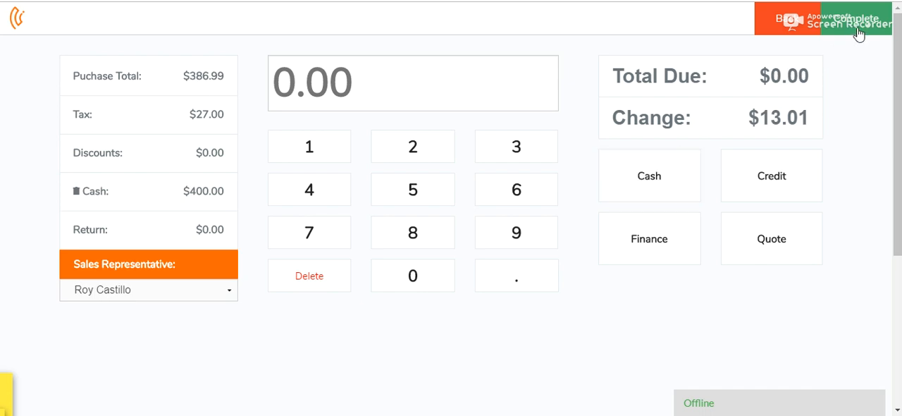
Check the change due, complete the payment and look through the available activation platforms
double_click(778, 115)
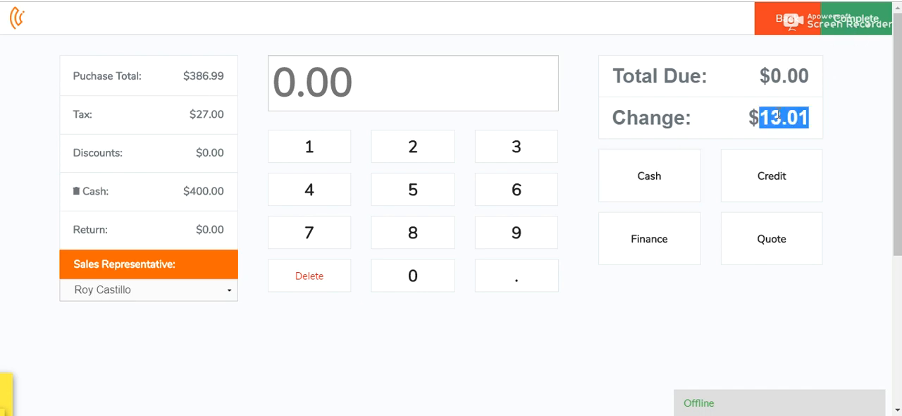
left_click(859, 25)
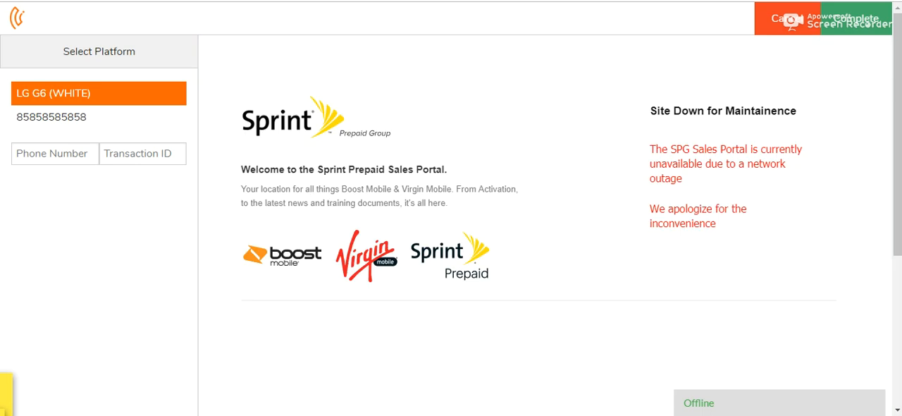
left_click(163, 55)
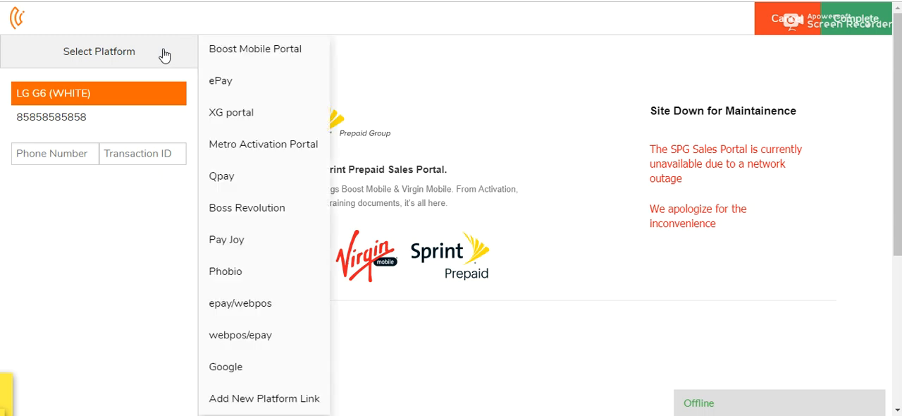
left_click(229, 20)
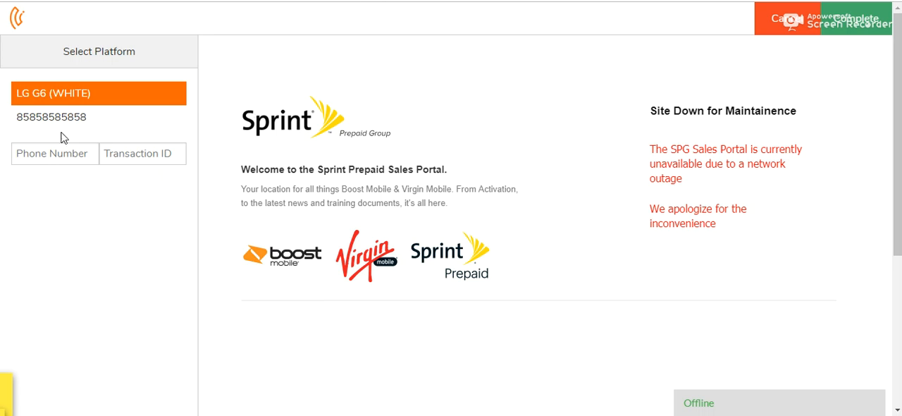
Enter the phone number for the LG G6 (WHITE) and select the epay/webpos platform
left_click(63, 154)
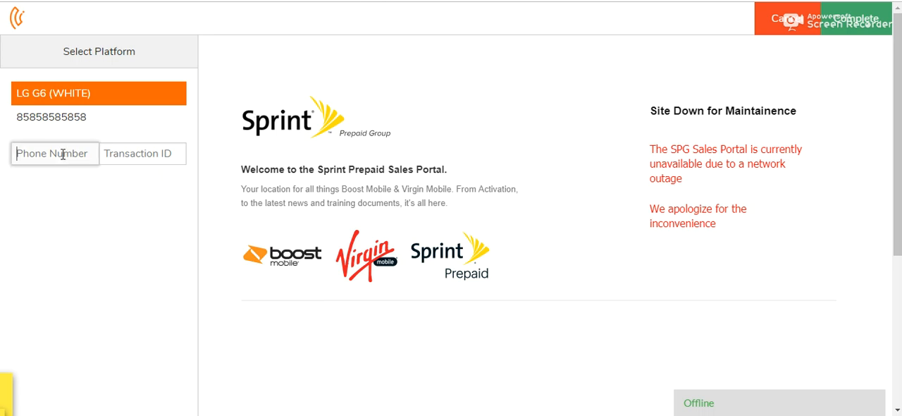
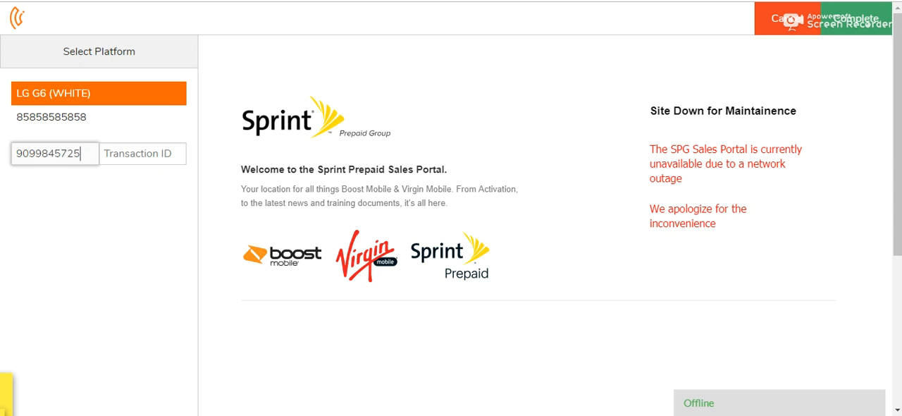
left_click(102, 55)
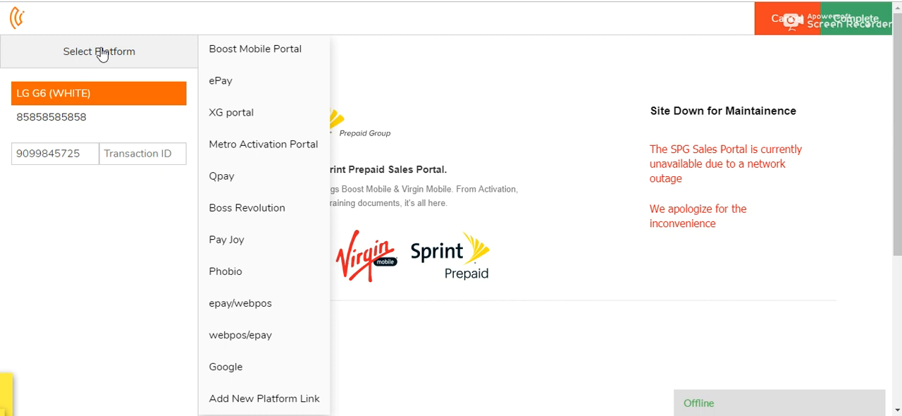
left_click(256, 309)
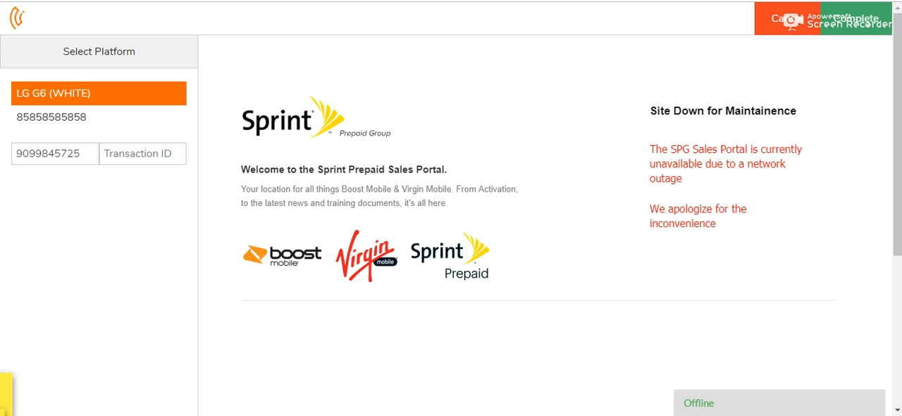
Enter the transaction ID for the LG G6 (WHITE) and complete the activation
left_click(121, 152)
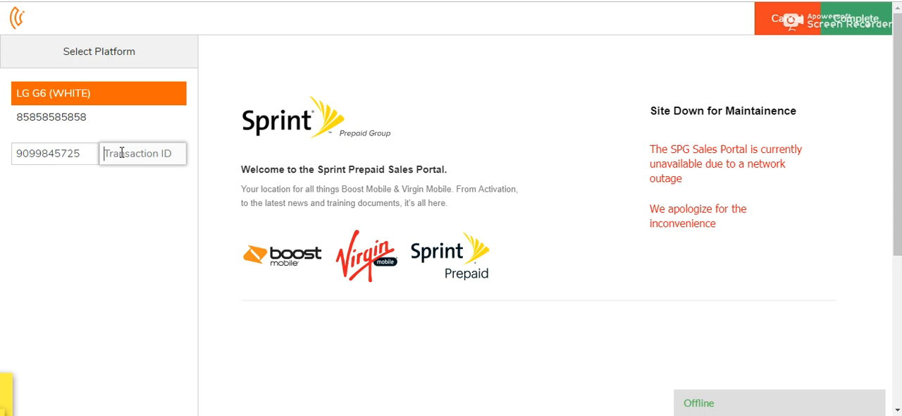
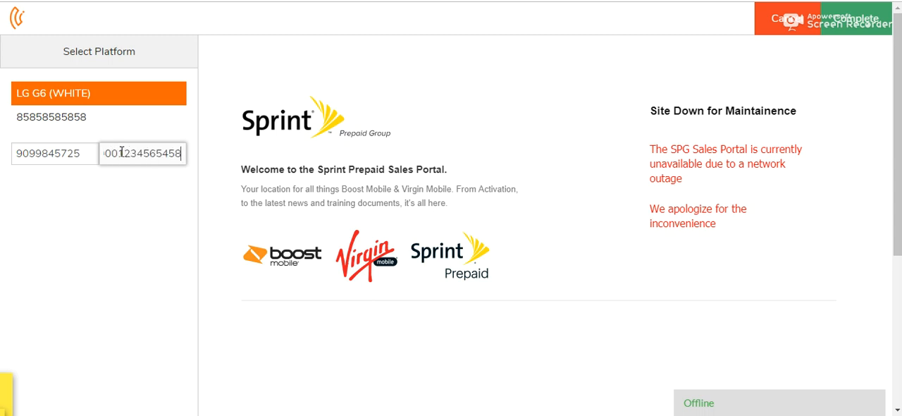
left_click(141, 181)
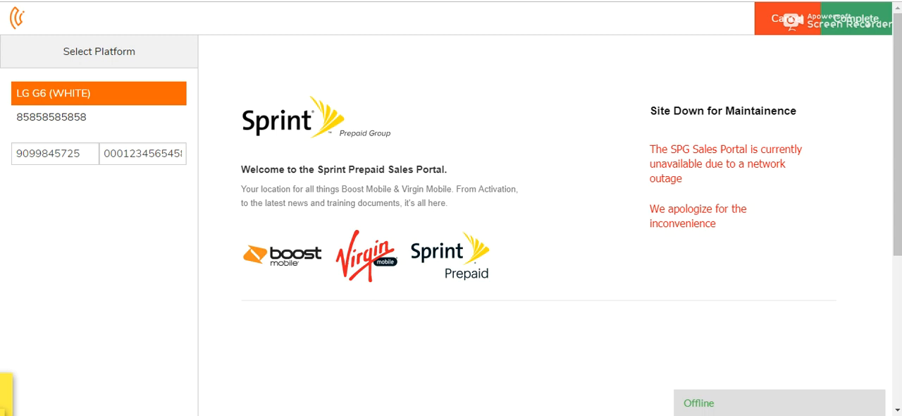
left_click(873, 25)
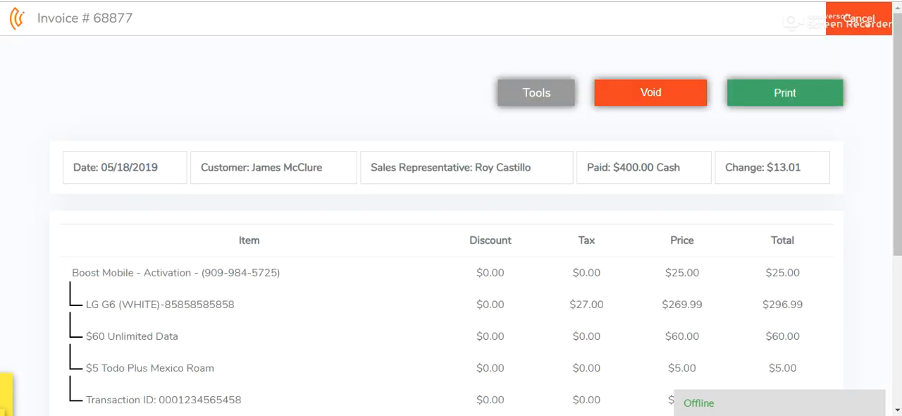
Examine the invoice's receipt printing options and its tools for texting, emailing, adding items and returning items
left_click(809, 95)
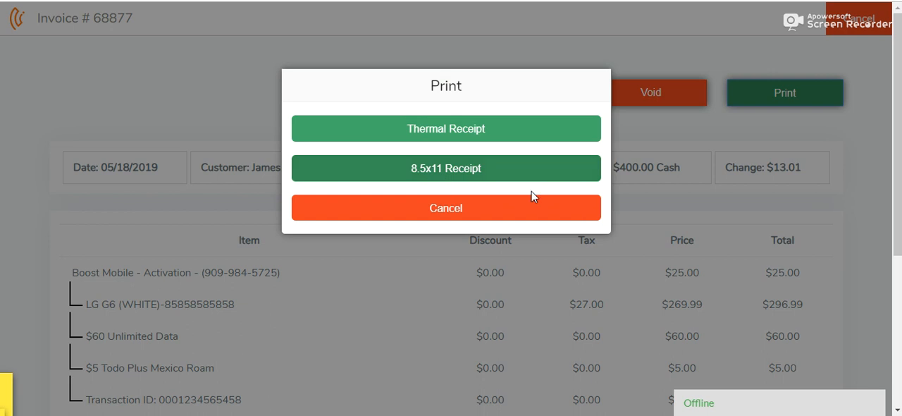
left_click(539, 210)
left_click(543, 97)
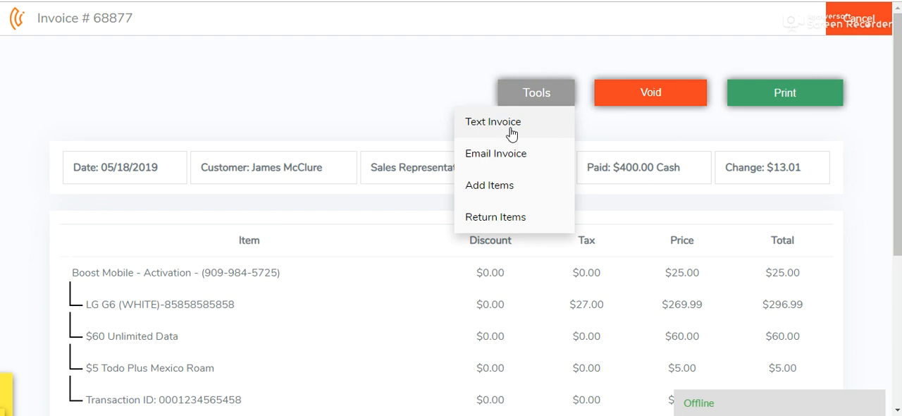
left_click(428, 111)
left_click(533, 101)
left_click(409, 105)
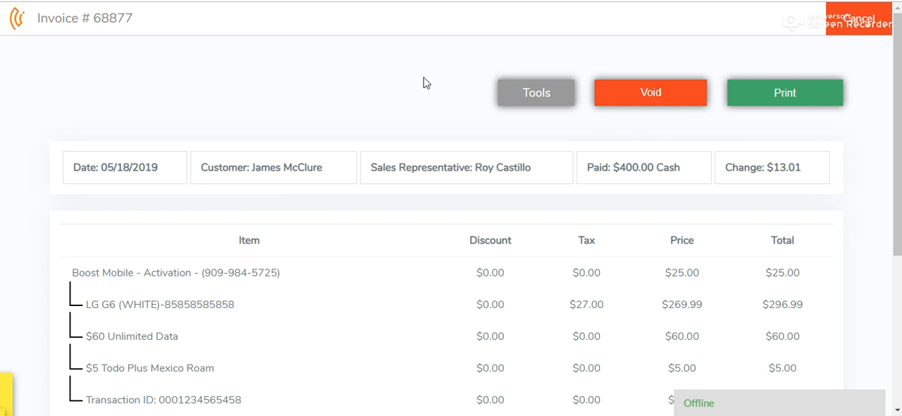
left_click(757, 93)
View the offline support contact form and close it without submitting a message
left_click(751, 404)
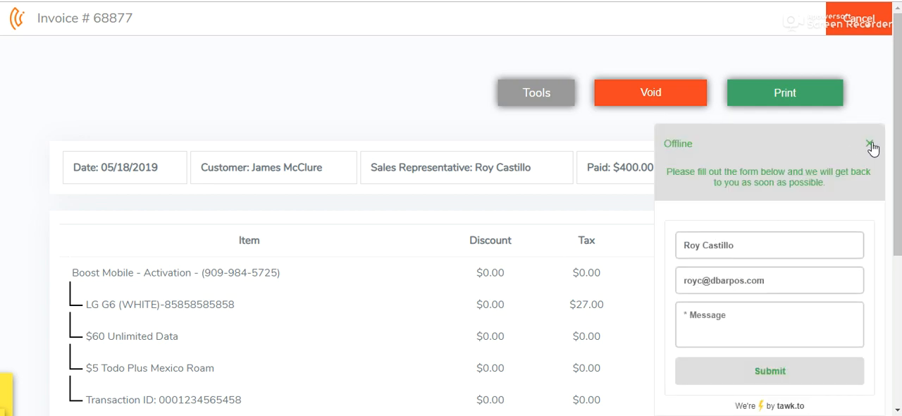
left_click(871, 145)
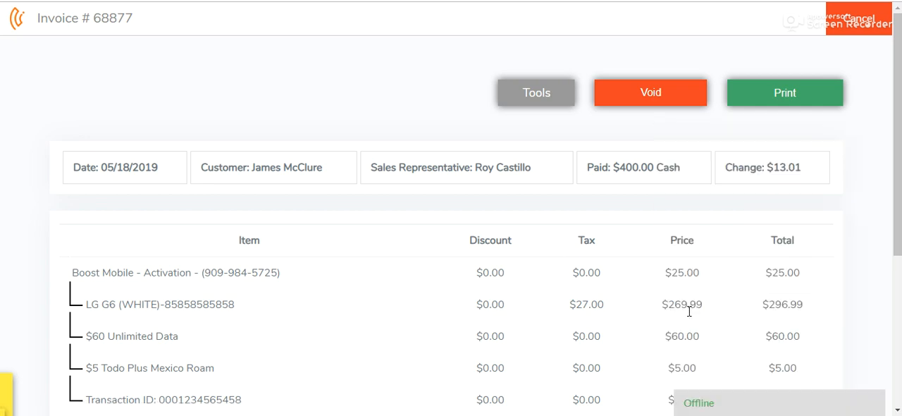